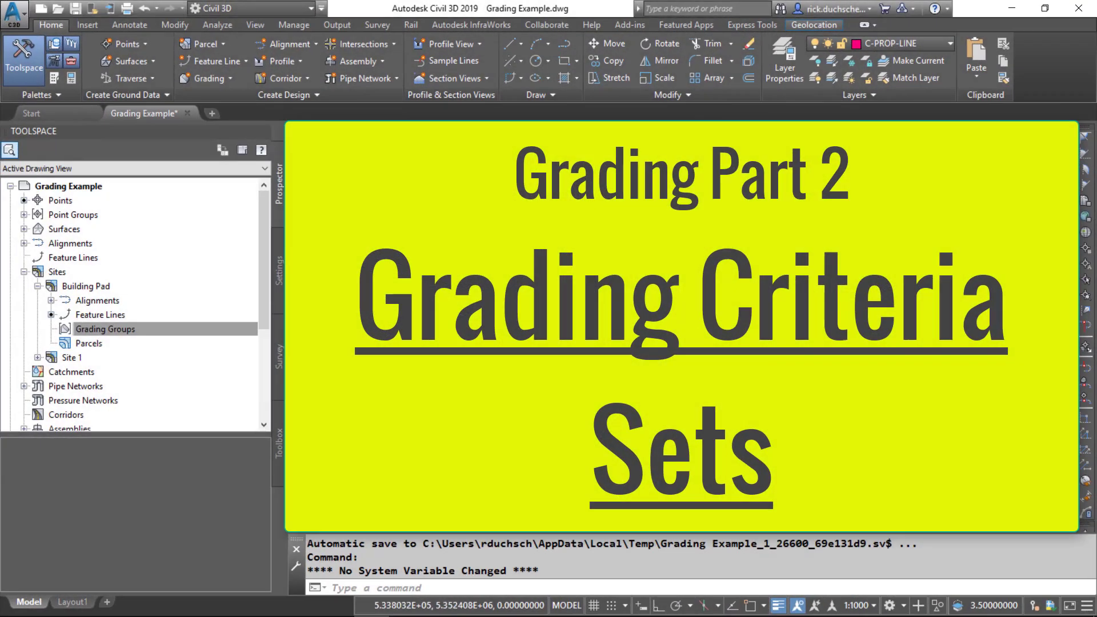
# Step: Read the feature line and surface elevations, then show the Toolspace Settings tab
pyautogui.scroll(5, 719, 297)
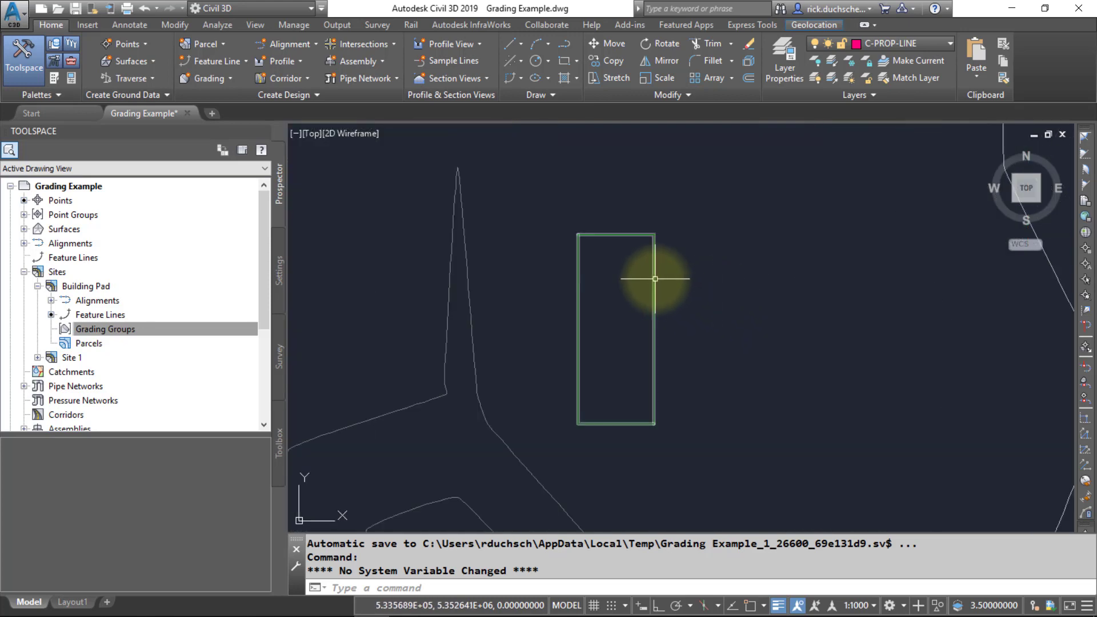
pyautogui.moveTo(655, 279)
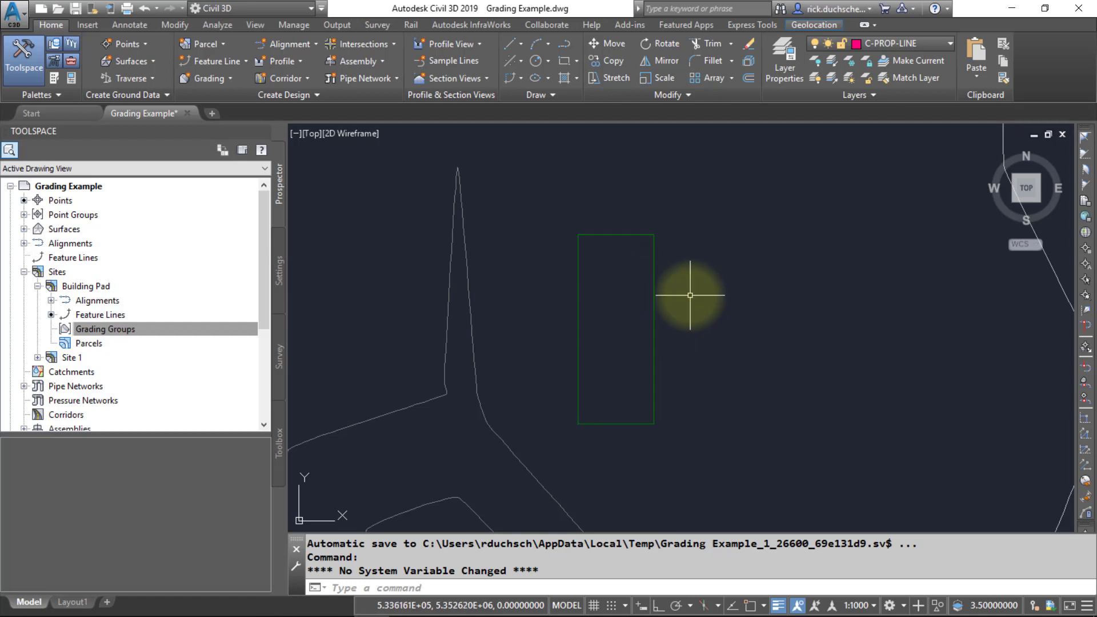
pyautogui.moveTo(688, 296)
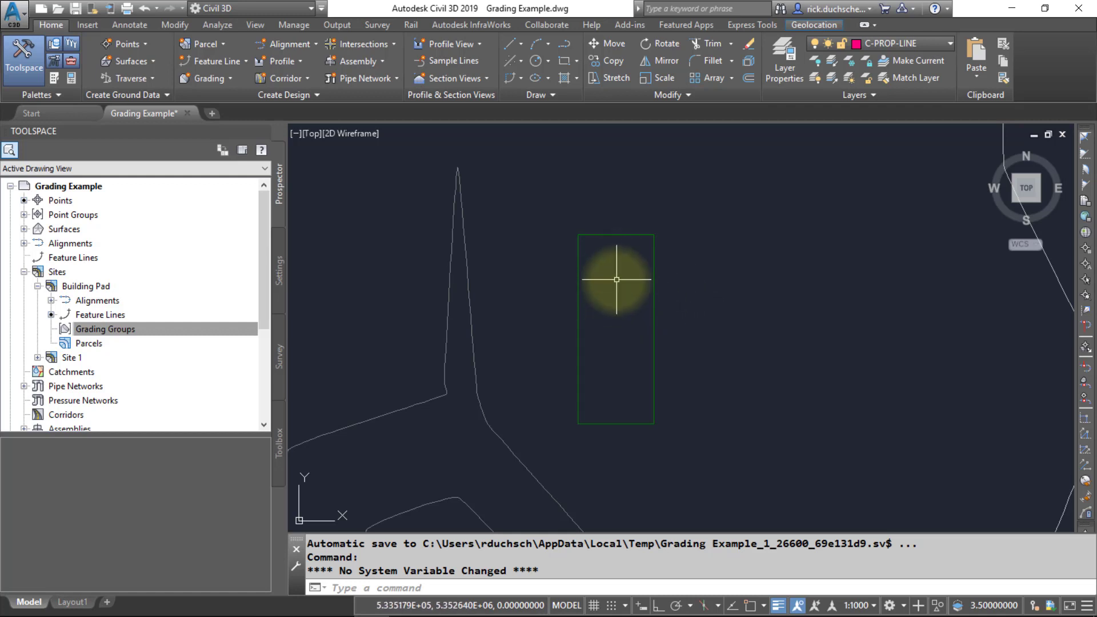
pyautogui.moveTo(617, 281)
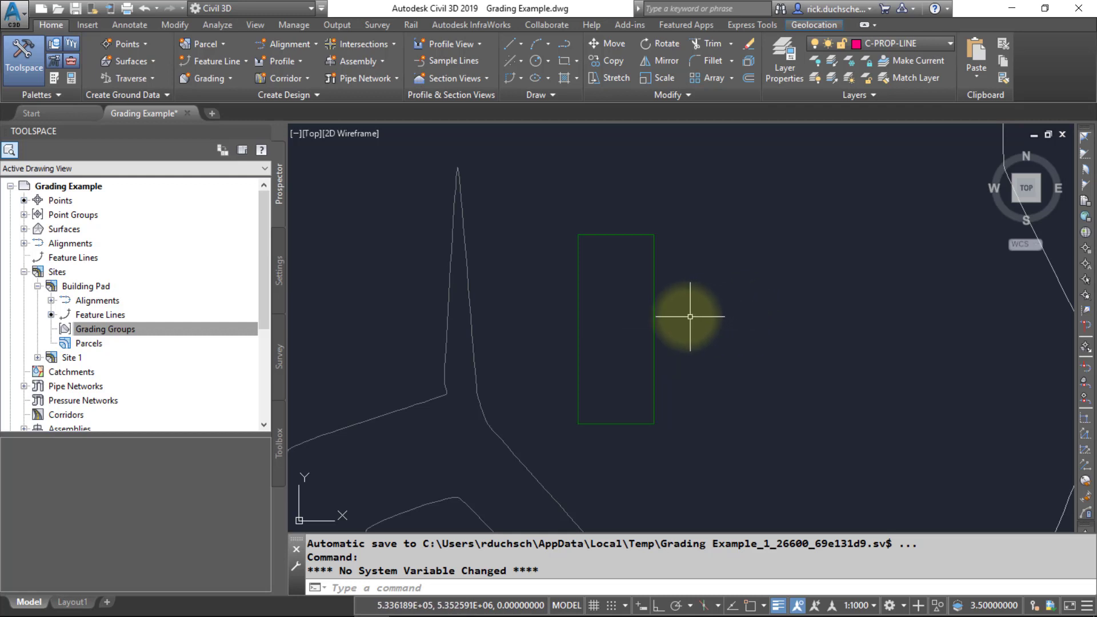
pyautogui.moveTo(684, 316)
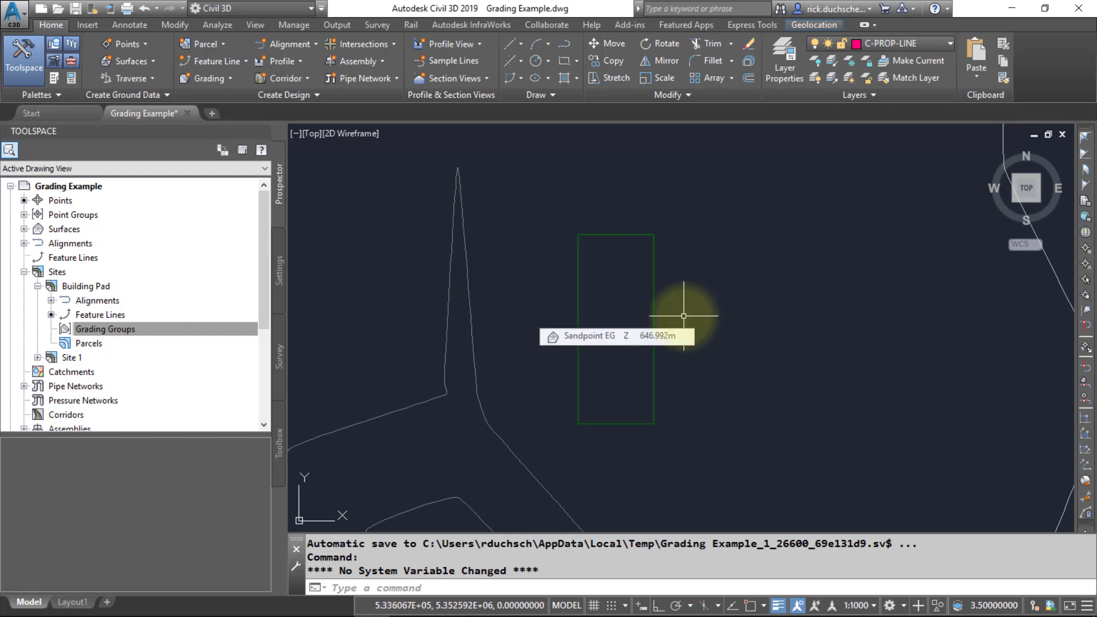
pyautogui.click(278, 277)
# Step: Expand Grading > Grading Criteria Sets > Basic Set to list its seven criteria
pyautogui.click(63, 259)
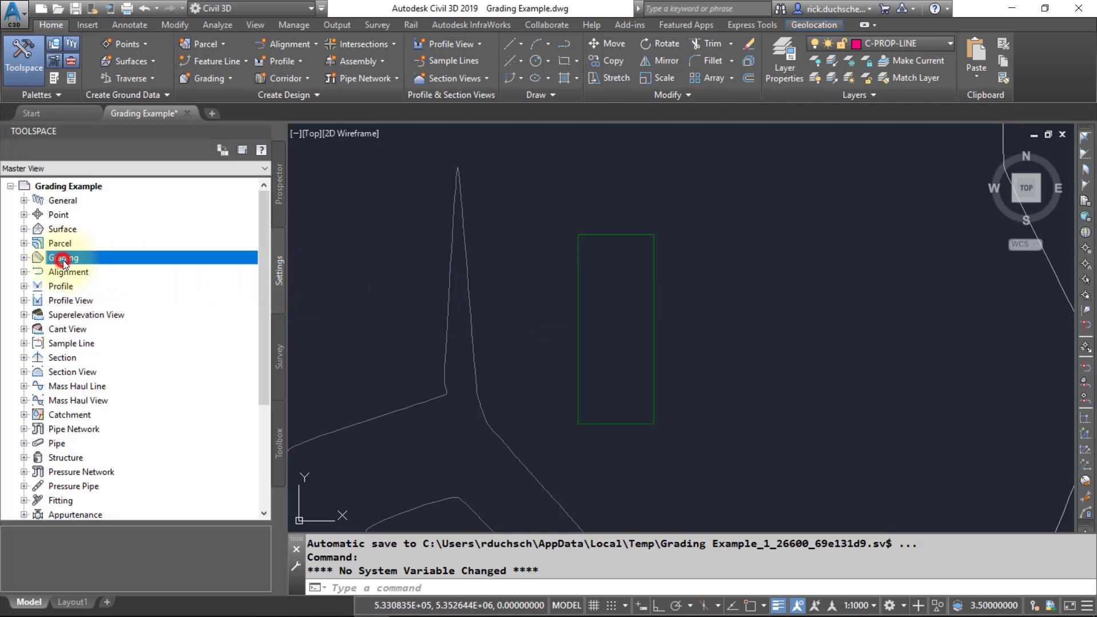
pyautogui.click(25, 258)
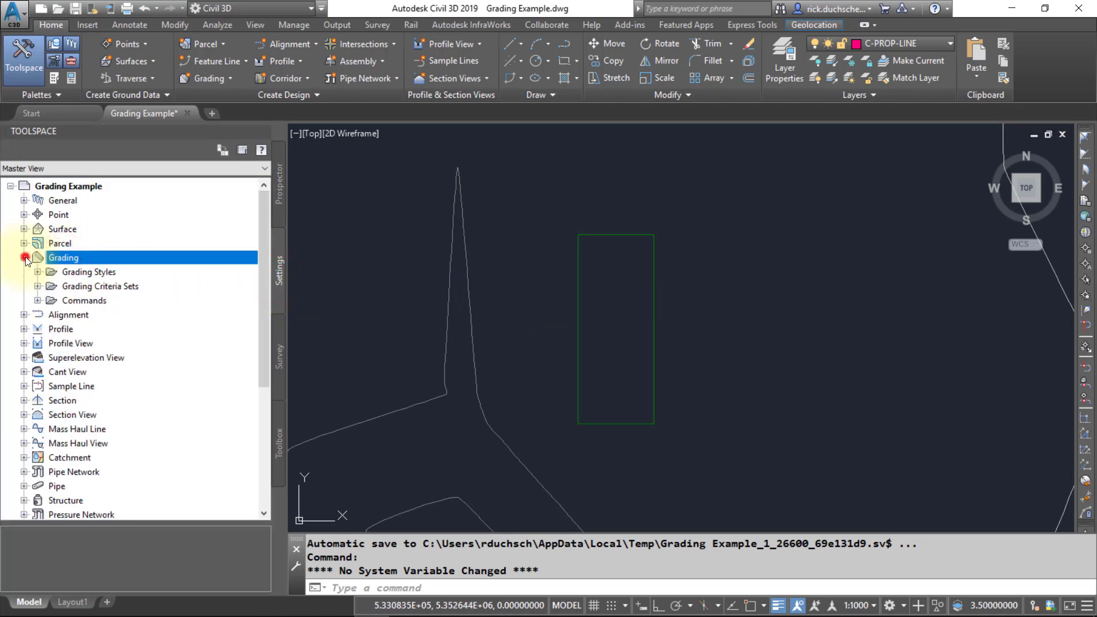
pyautogui.click(39, 286)
pyautogui.click(37, 286)
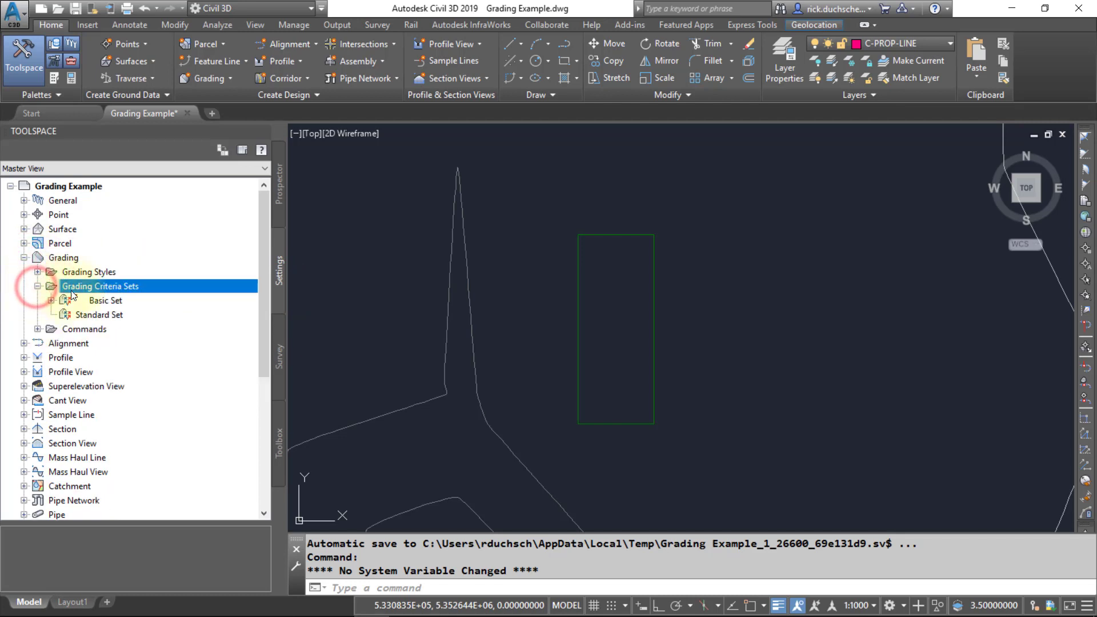
pyautogui.click(112, 303)
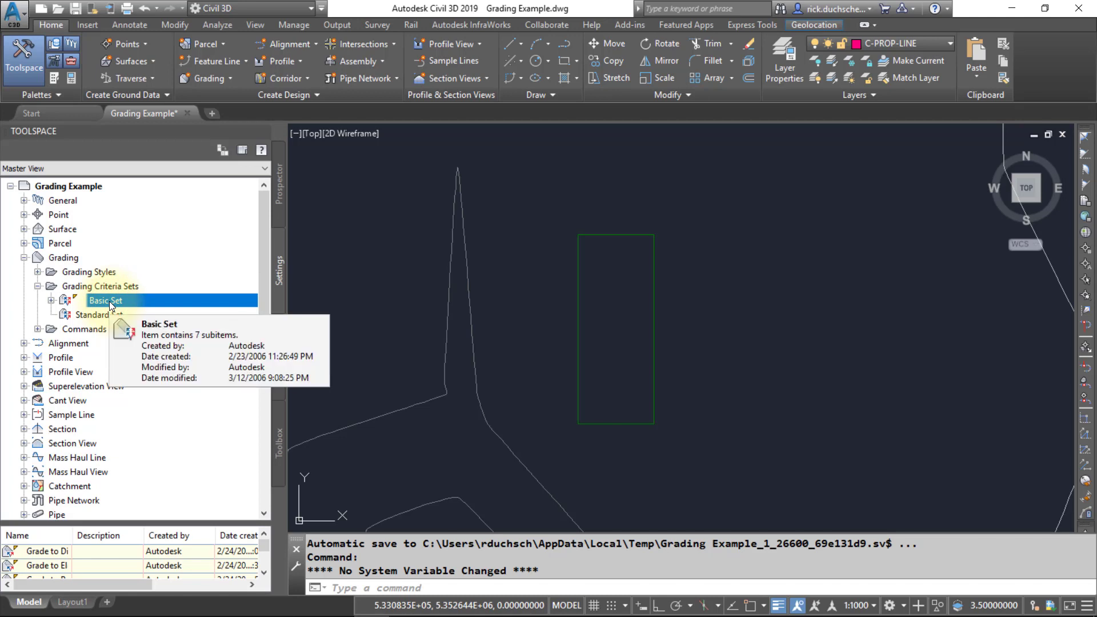
pyautogui.click(51, 301)
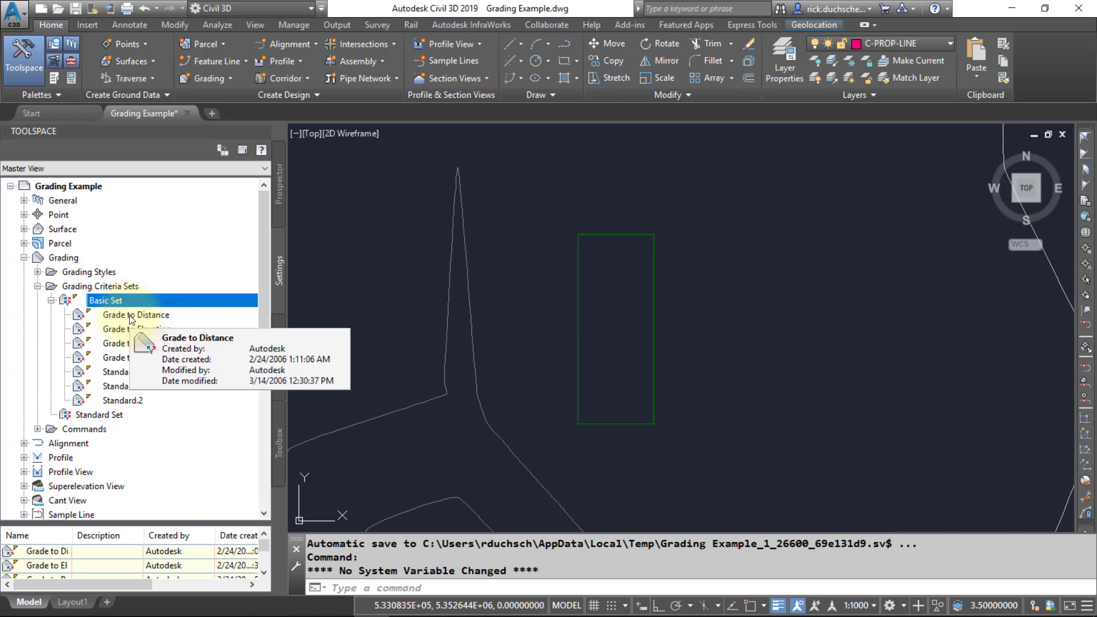
# Step: Review the Grading Criteria Sets and Basic Set context menus unused, then select Grade to Distance
pyautogui.rightClick(120, 286)
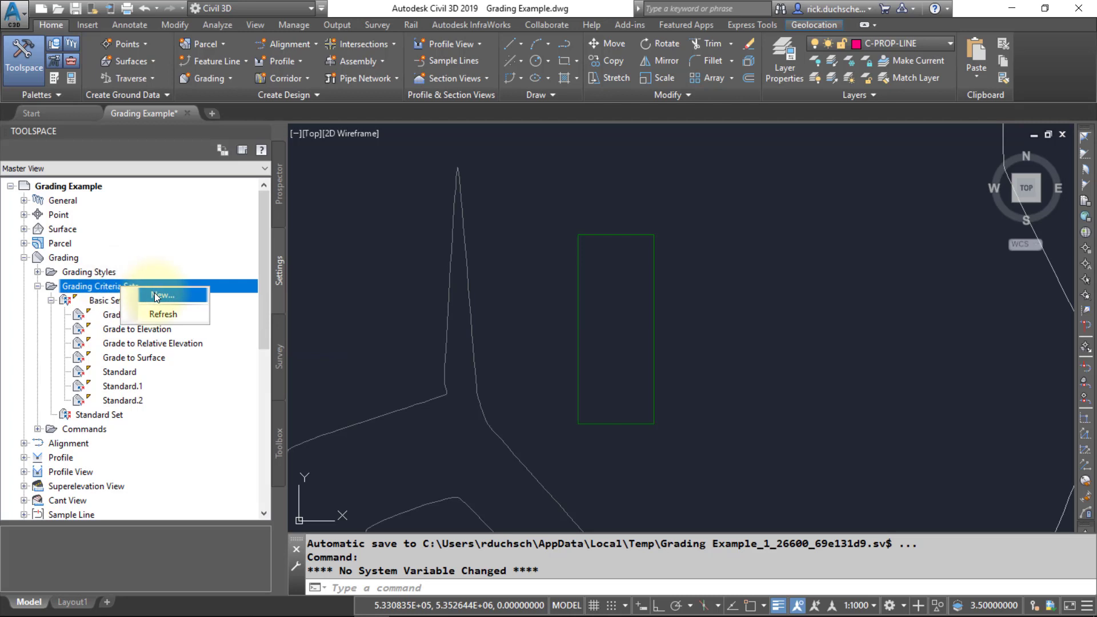
pyautogui.click(110, 301)
pyautogui.rightClick(110, 302)
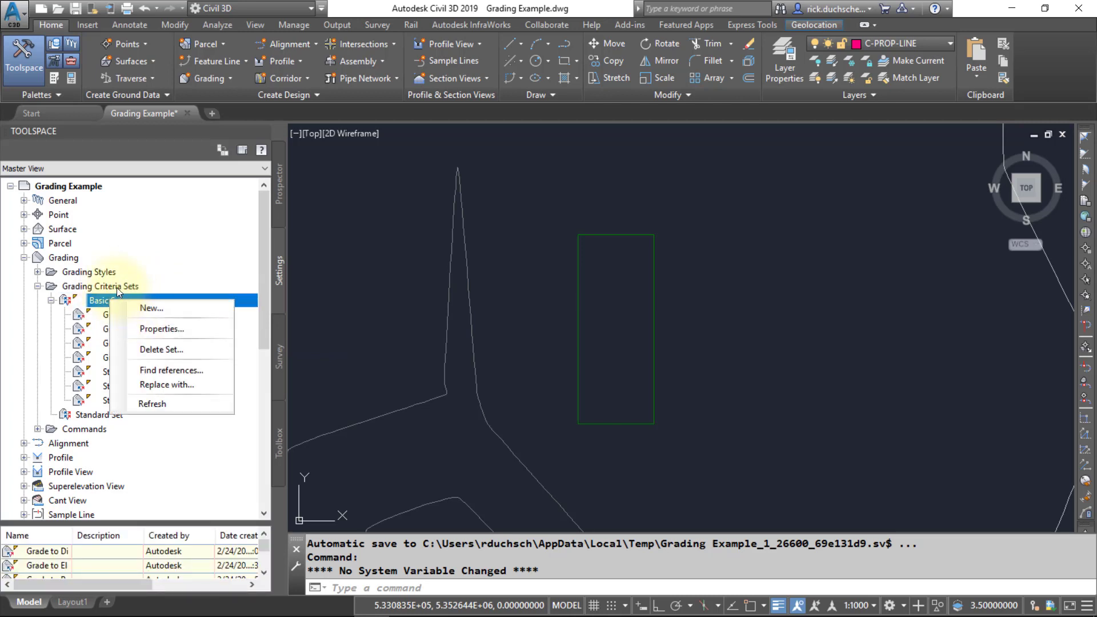
pyautogui.click(116, 287)
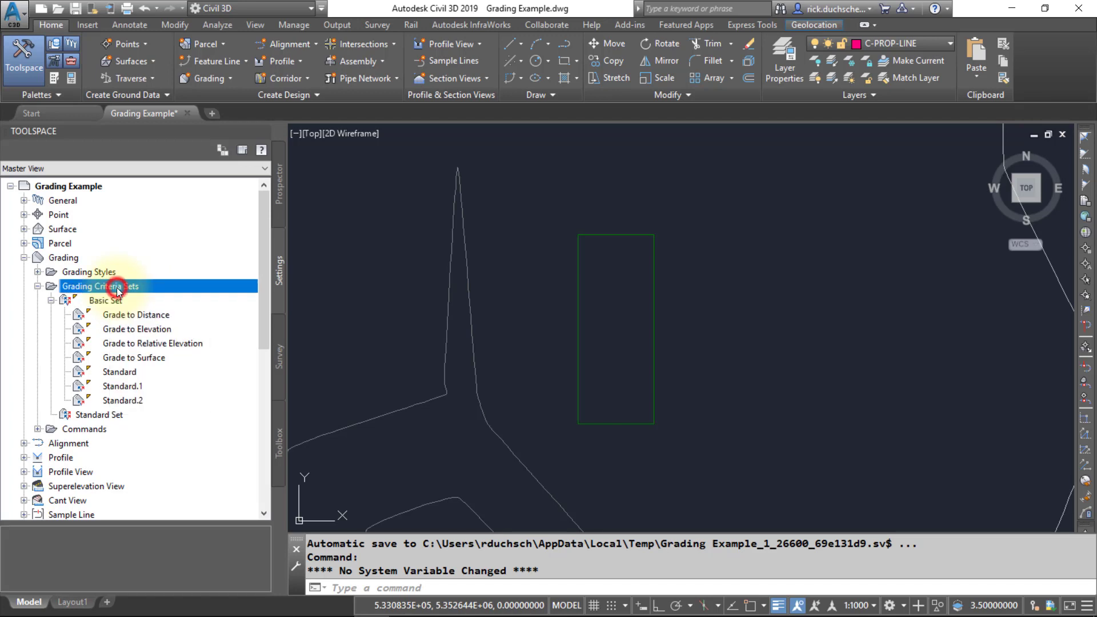
pyautogui.moveTo(132, 318)
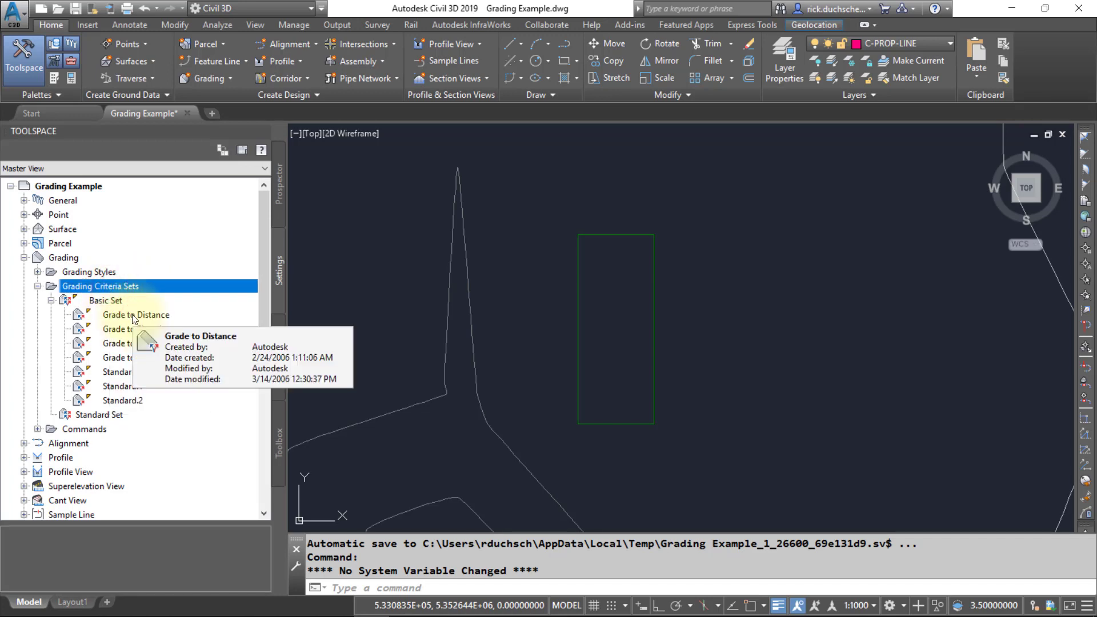
pyautogui.click(134, 316)
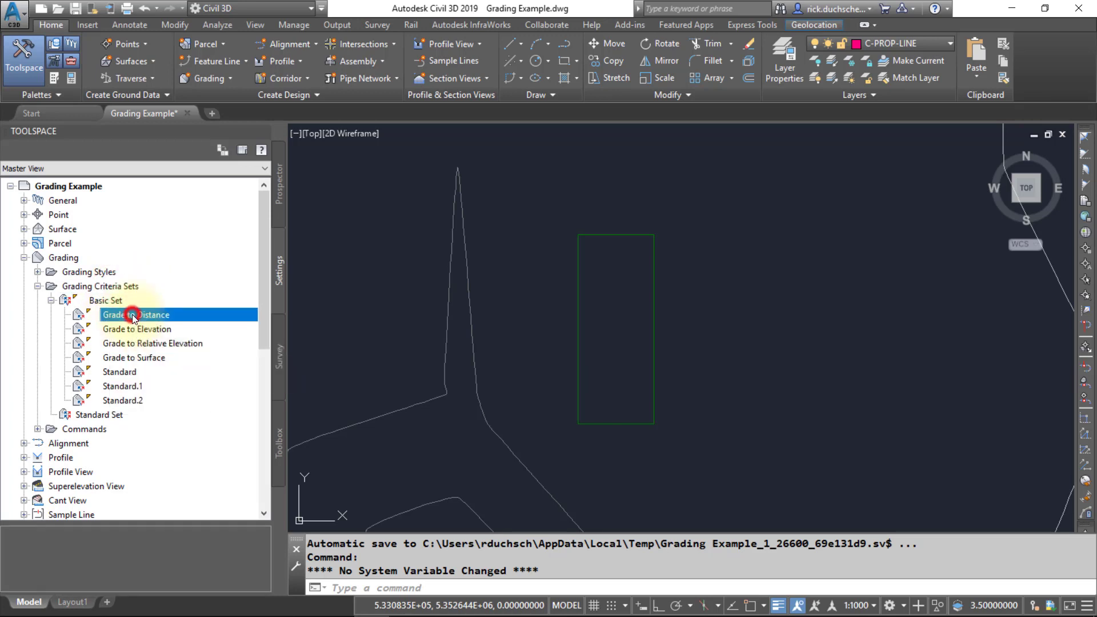
# Step: Open the Grade to Distance criteria dialog and focus on its Target parameter
pyautogui.doubleClick(135, 315)
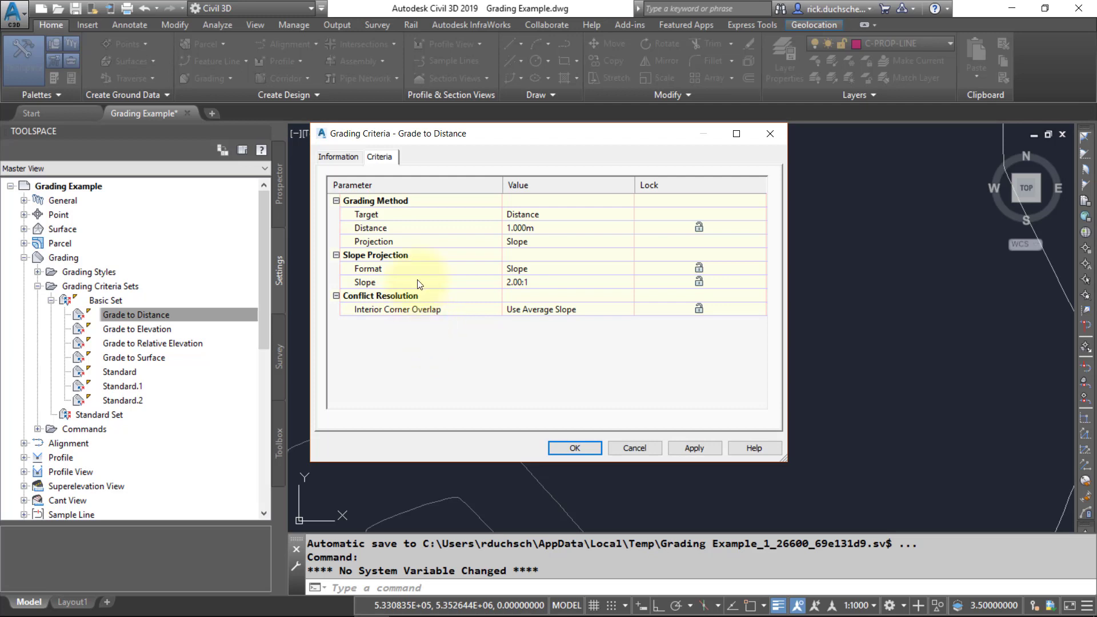
pyautogui.click(375, 217)
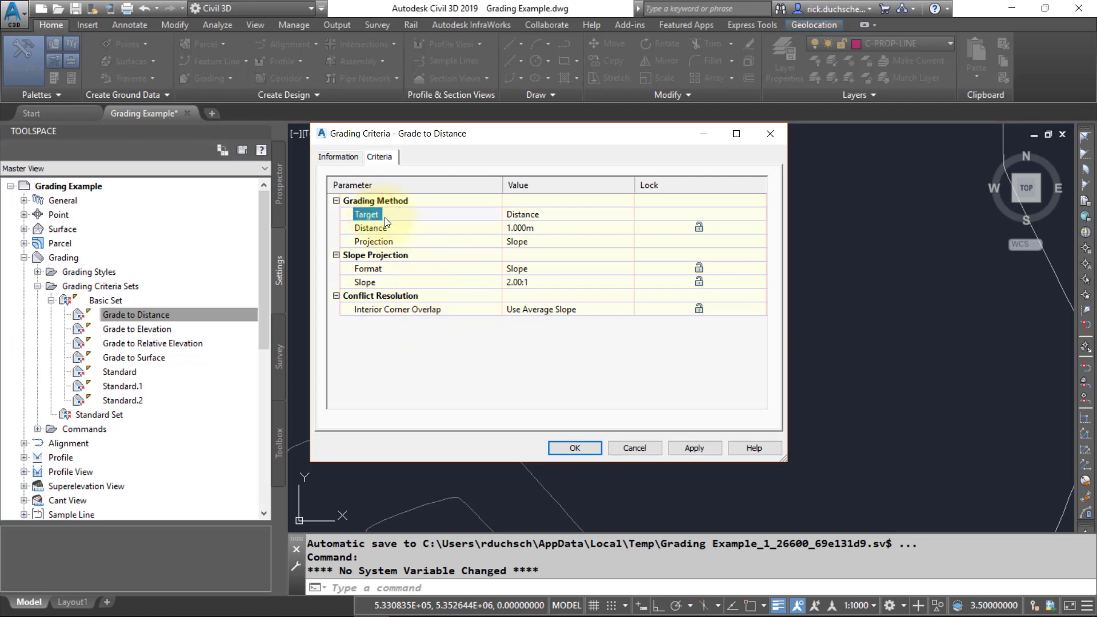
# Step: Open the grading criteria Help page and highlight the terms Target and Surface
pyautogui.click(754, 448)
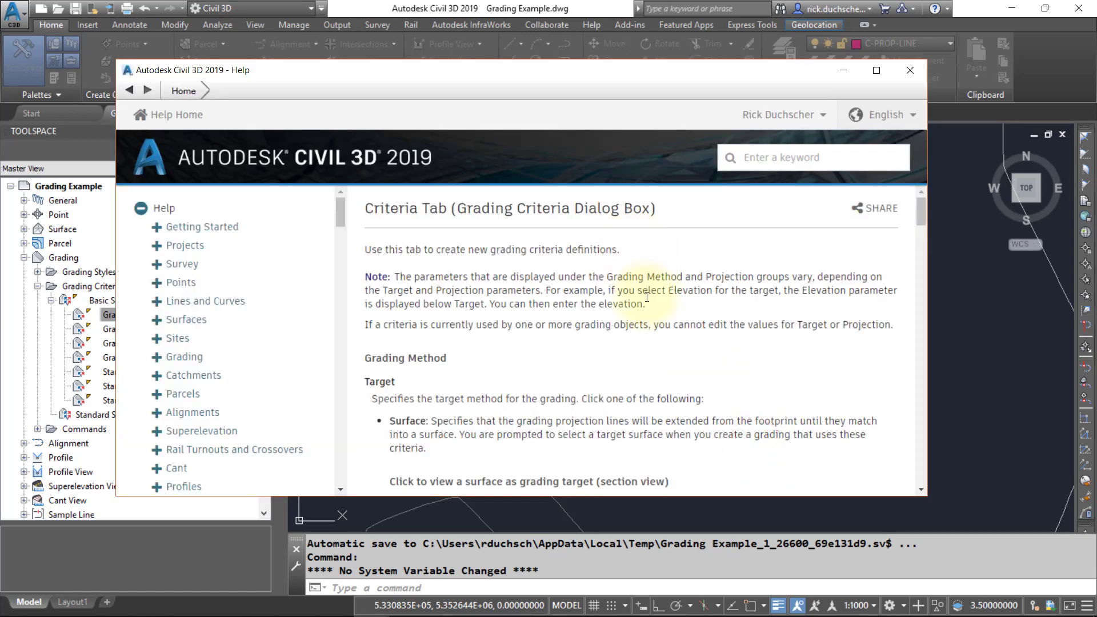
pyautogui.scroll(-1, 648, 304)
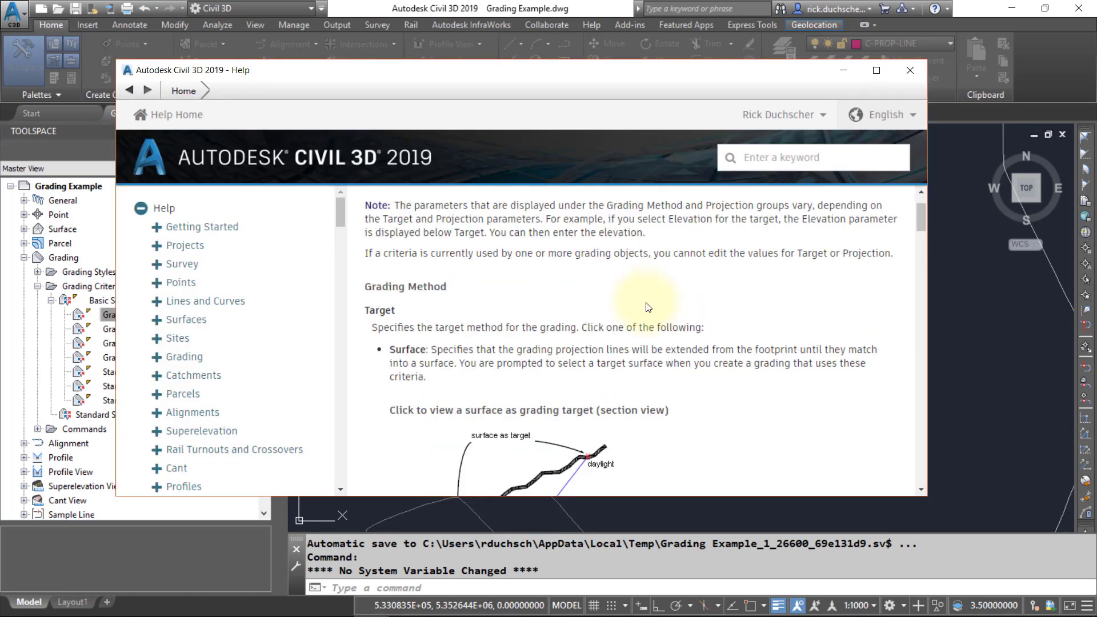
pyautogui.scroll(-1, 647, 308)
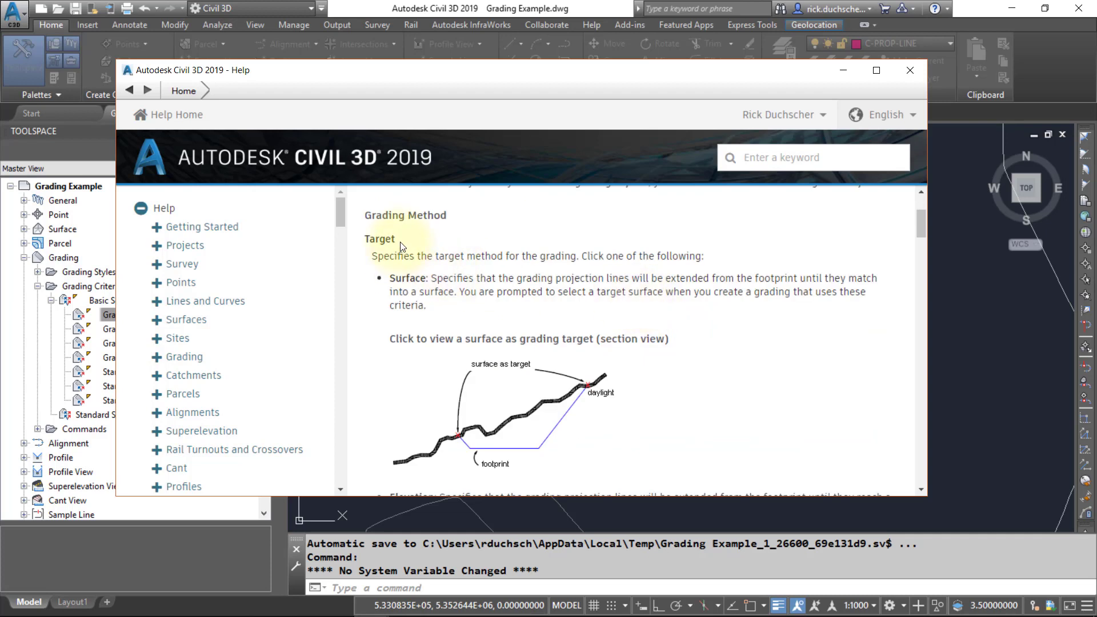
pyautogui.moveTo(403, 241); pyautogui.dragTo(371, 240)
pyautogui.moveTo(390, 279); pyautogui.dragTo(428, 279)
pyautogui.click(495, 451)
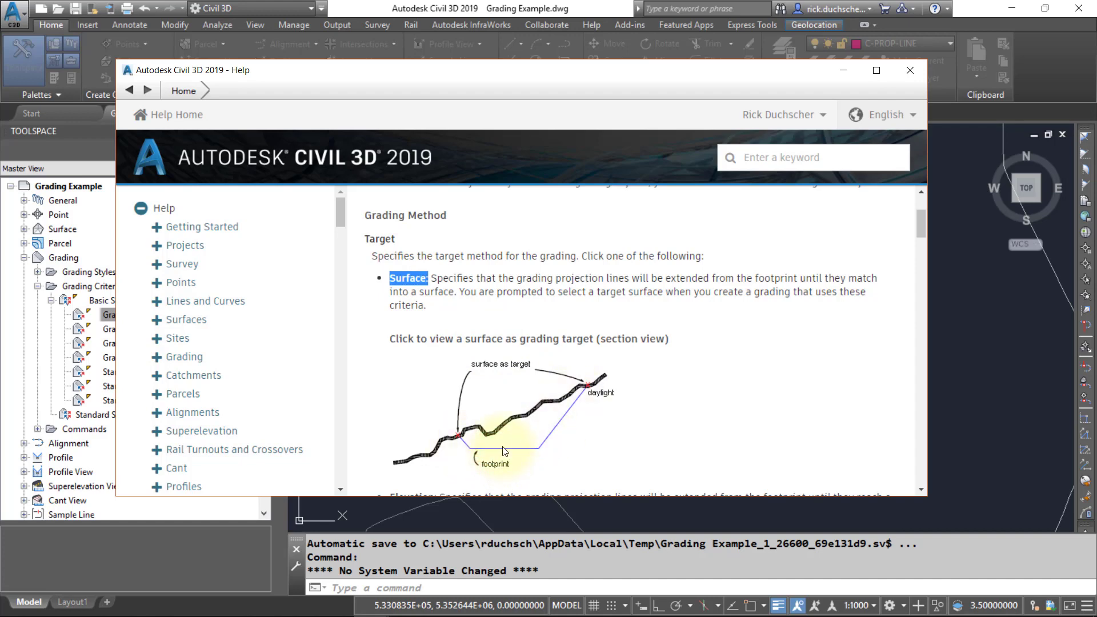
# Step: Scroll down to the Elevation target bullet and highlight the word Elevation
pyautogui.scroll(-2, 511, 408)
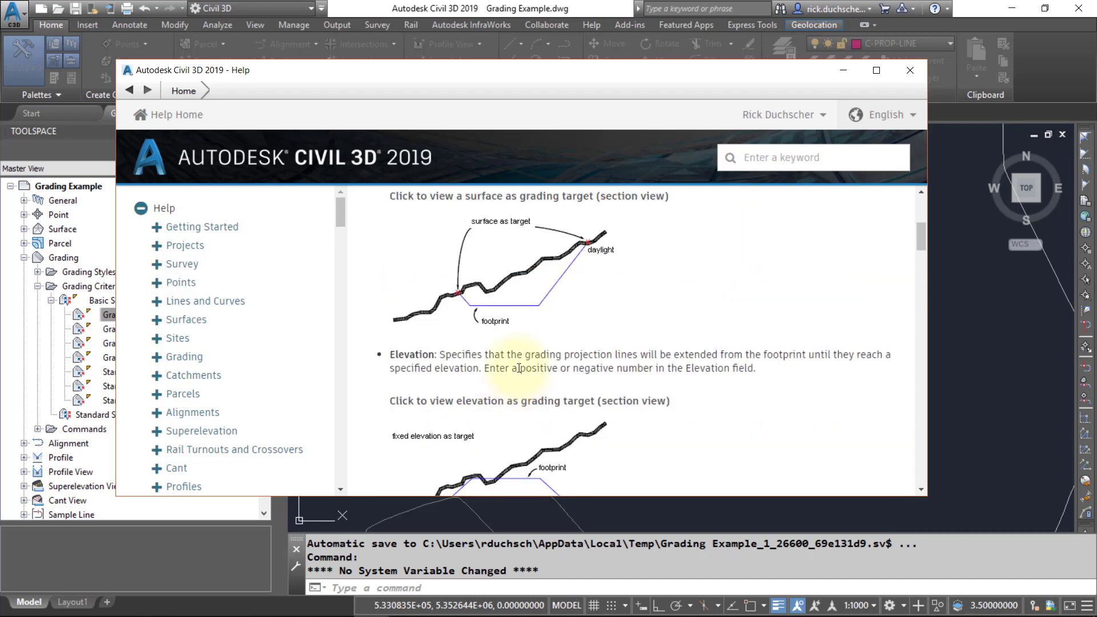
pyautogui.scroll(-1, 519, 368)
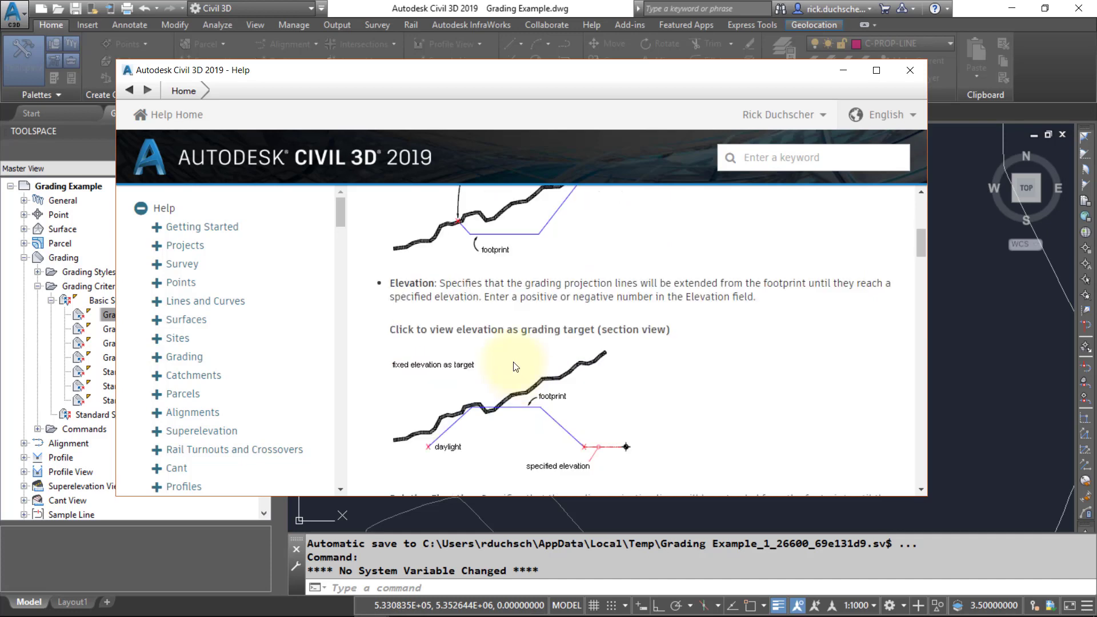
pyautogui.doubleClick(420, 282)
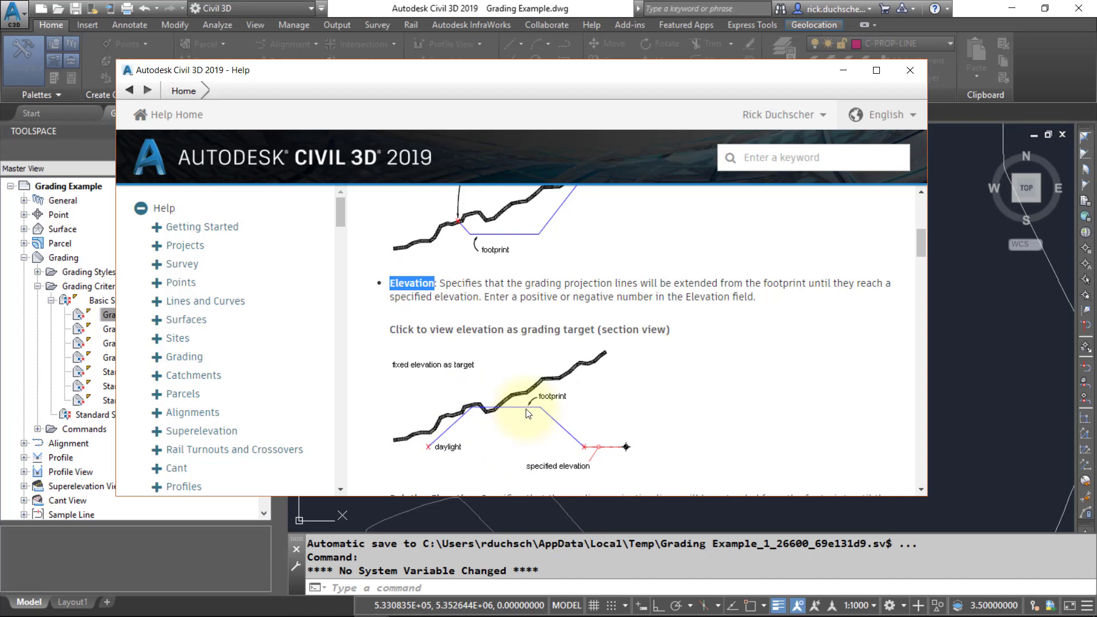
# Step: Highlight the Relative Elevation bullet and the whole Elevation paragraph in Help
pyautogui.scroll(-3, 524, 408)
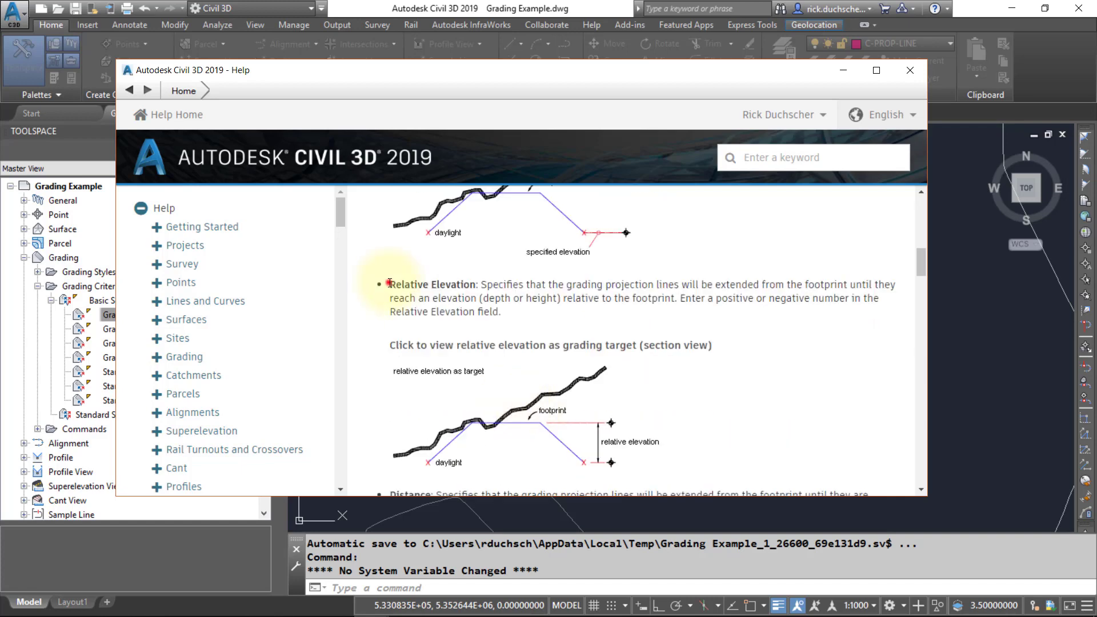
pyautogui.moveTo(389, 284); pyautogui.dragTo(474, 285)
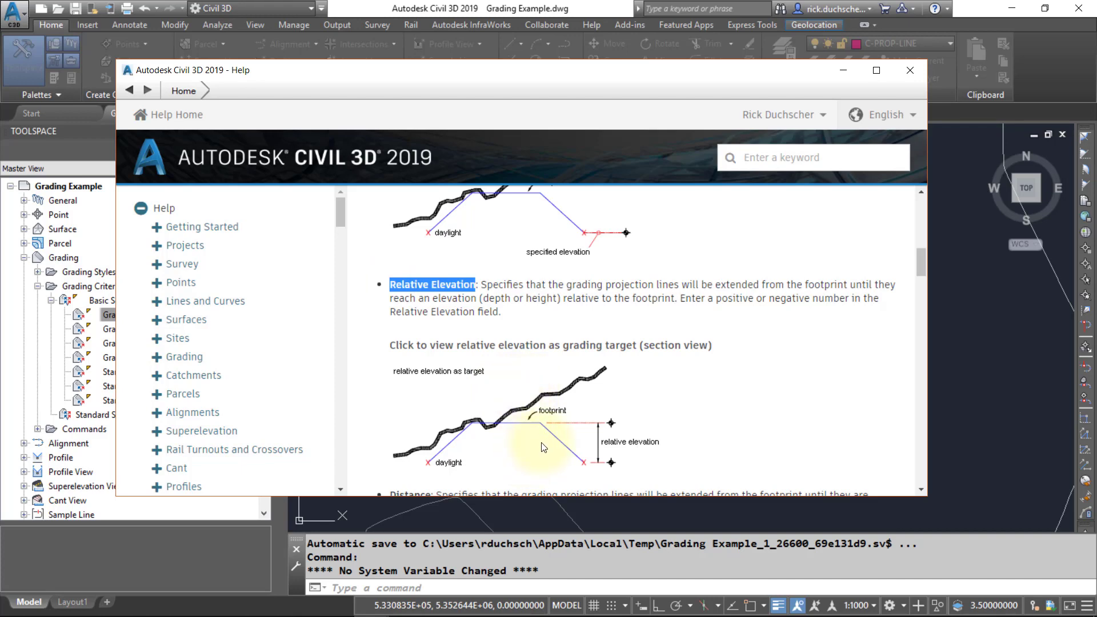
pyautogui.scroll(-1, 543, 448)
pyautogui.scroll(4, 544, 447)
pyautogui.scroll(-1, 543, 447)
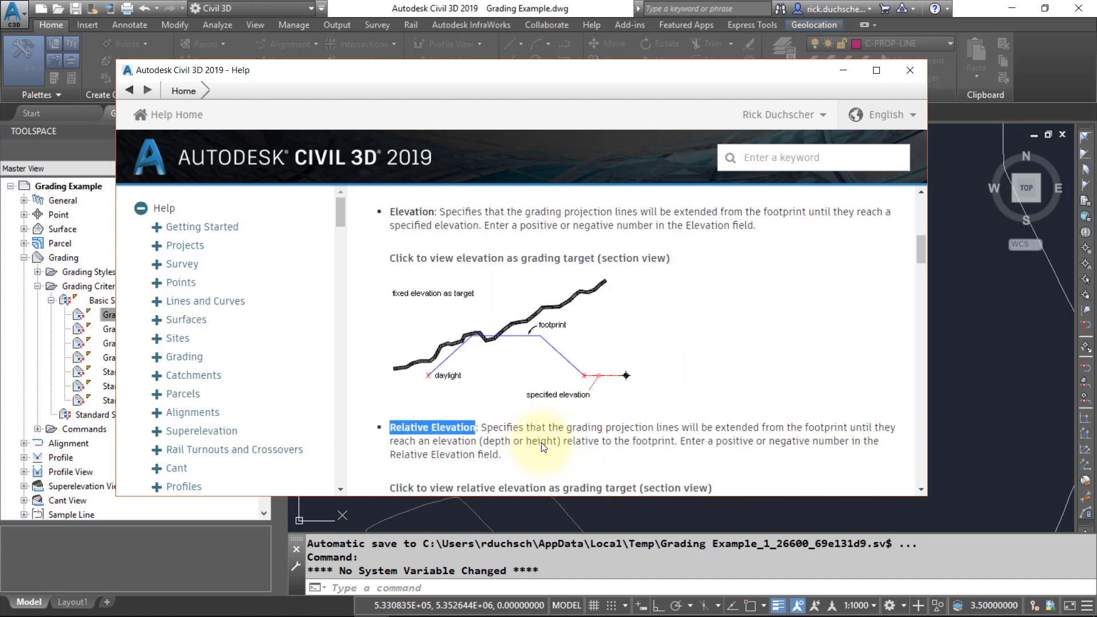
pyautogui.tripleClick(416, 215)
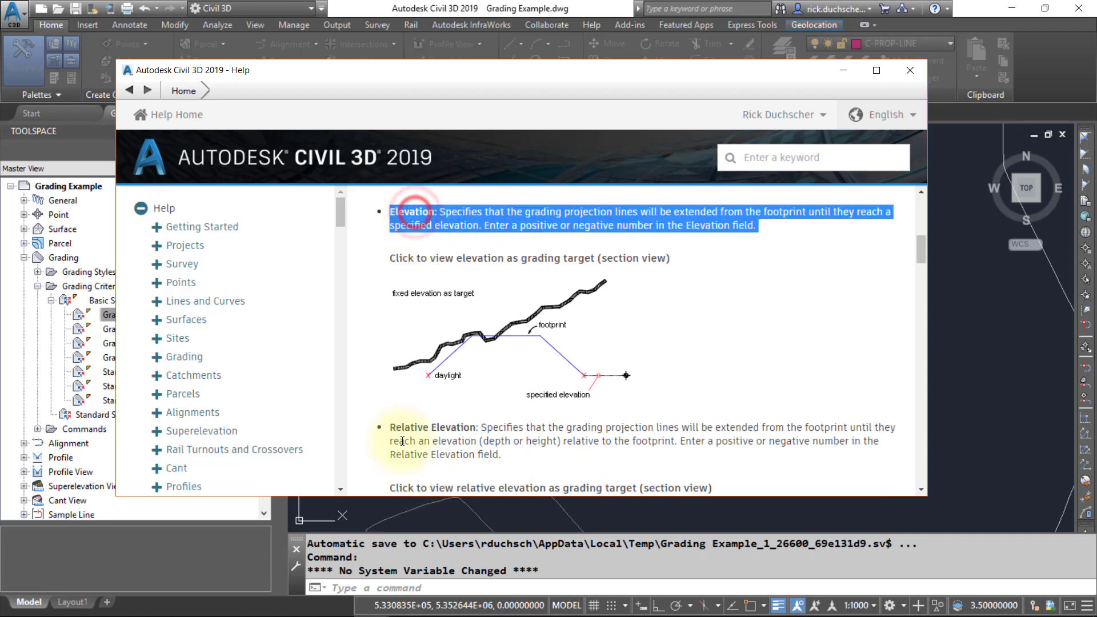
pyautogui.moveTo(391, 429); pyautogui.dragTo(490, 430)
# Step: Scroll to the Distance target bullet, highlight Distance, and review the rest of the page
pyautogui.scroll(-5, 533, 429)
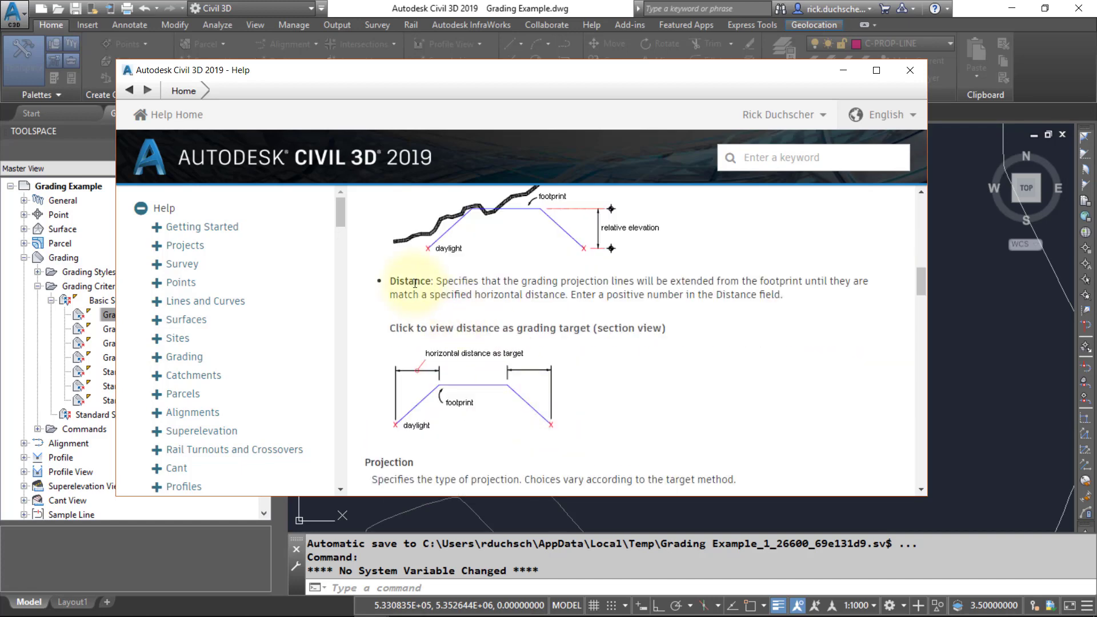
pyautogui.doubleClick(419, 280)
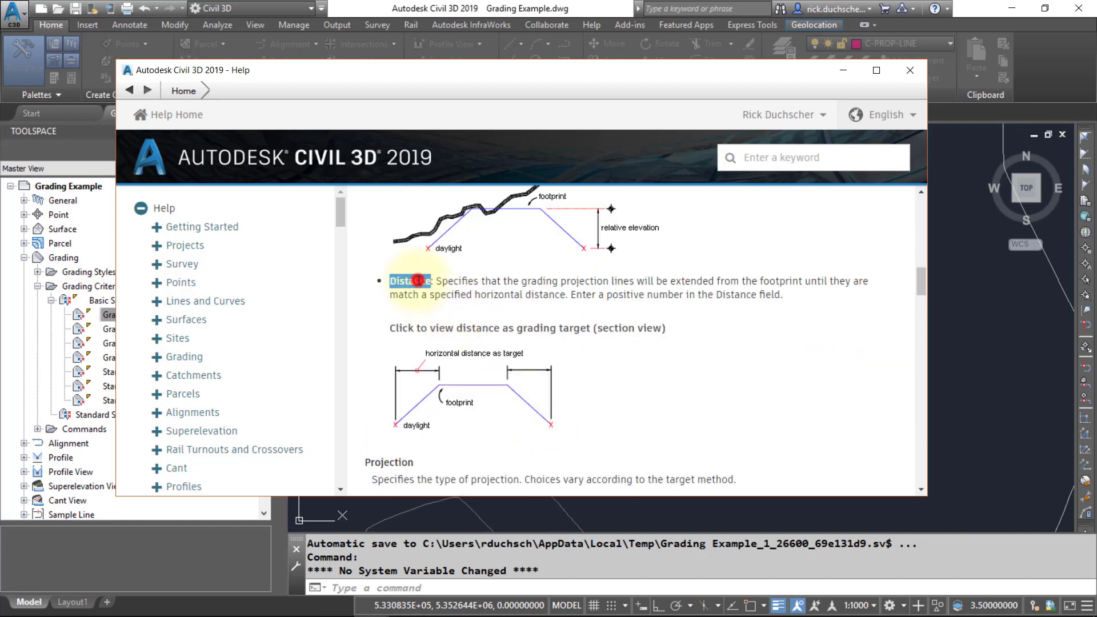
pyautogui.click(516, 374)
pyautogui.click(548, 371)
pyautogui.scroll(-2, 588, 391)
pyautogui.scroll(-3, 588, 392)
pyautogui.scroll(3, 588, 451)
# Step: Close Help and inspect the Distance 1.000m and Slope 2.00:1 value cells
pyautogui.click(910, 70)
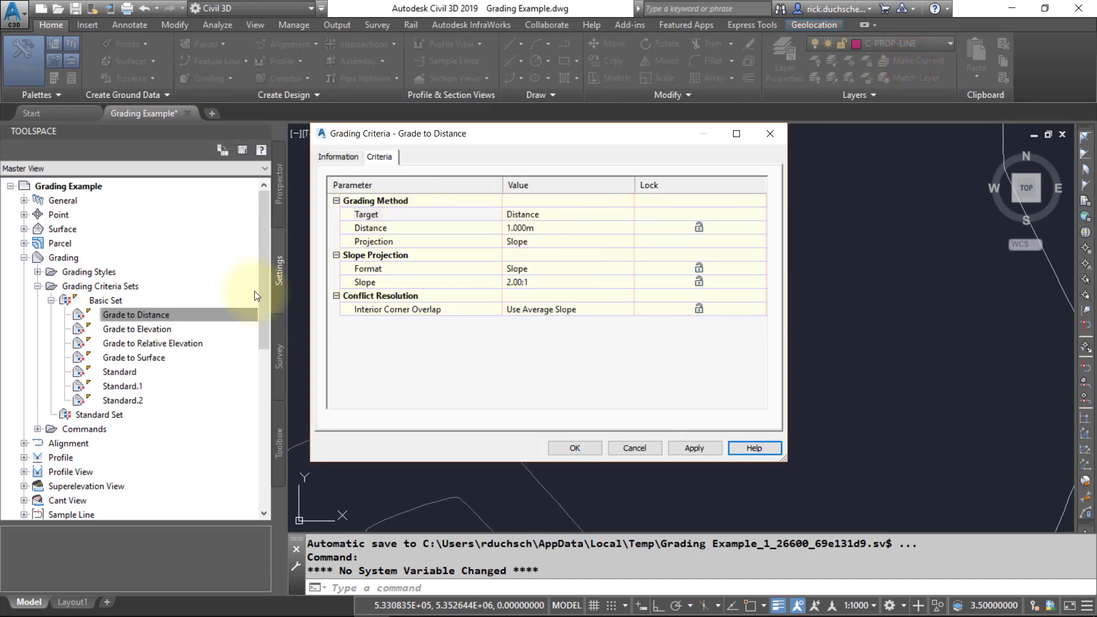
pyautogui.click(531, 228)
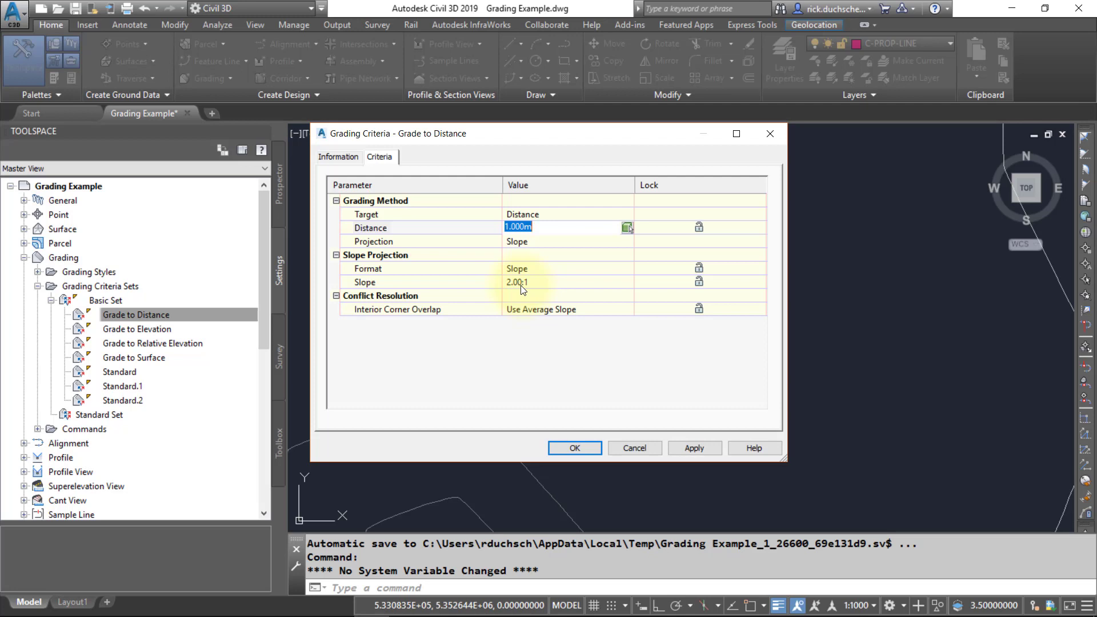
pyautogui.click(519, 283)
pyautogui.click(525, 228)
pyautogui.click(631, 448)
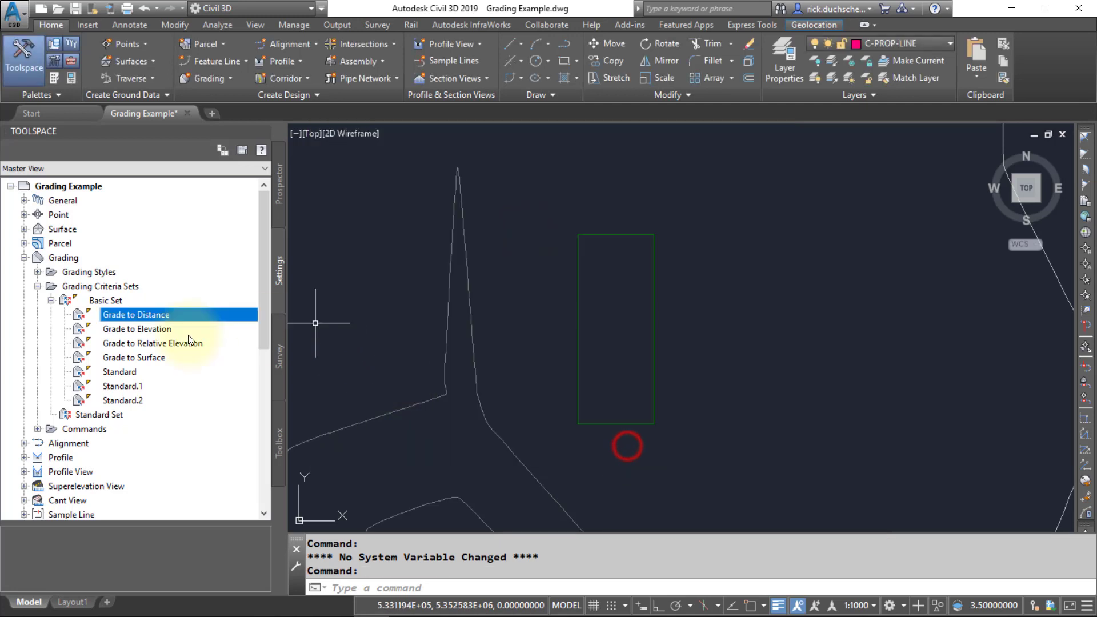
pyautogui.doubleClick(140, 361)
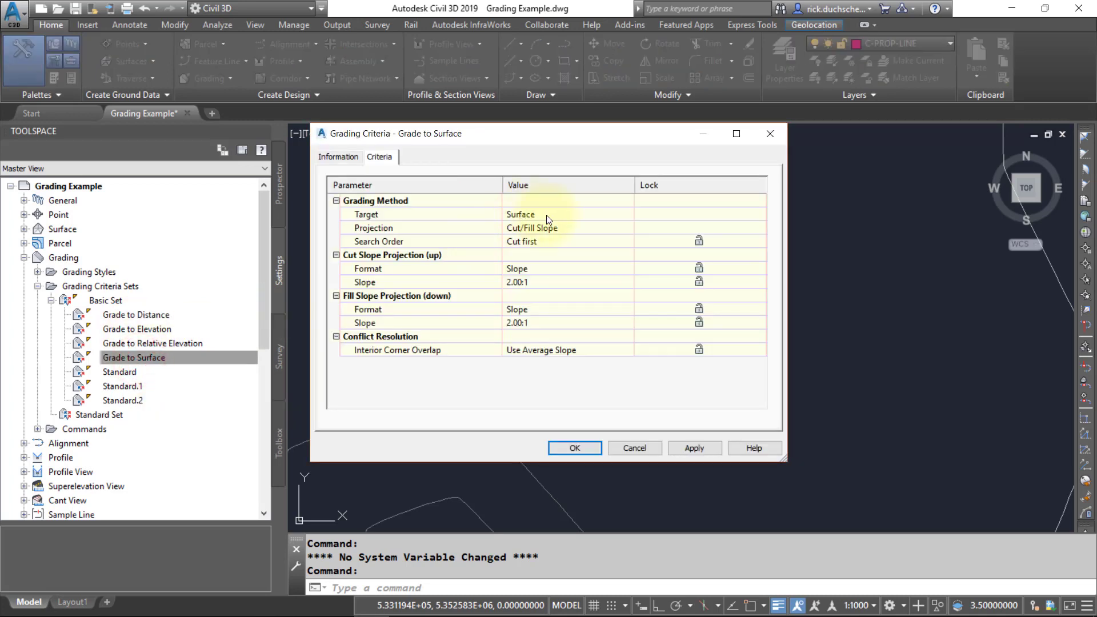
pyautogui.click(413, 214)
pyautogui.click(630, 449)
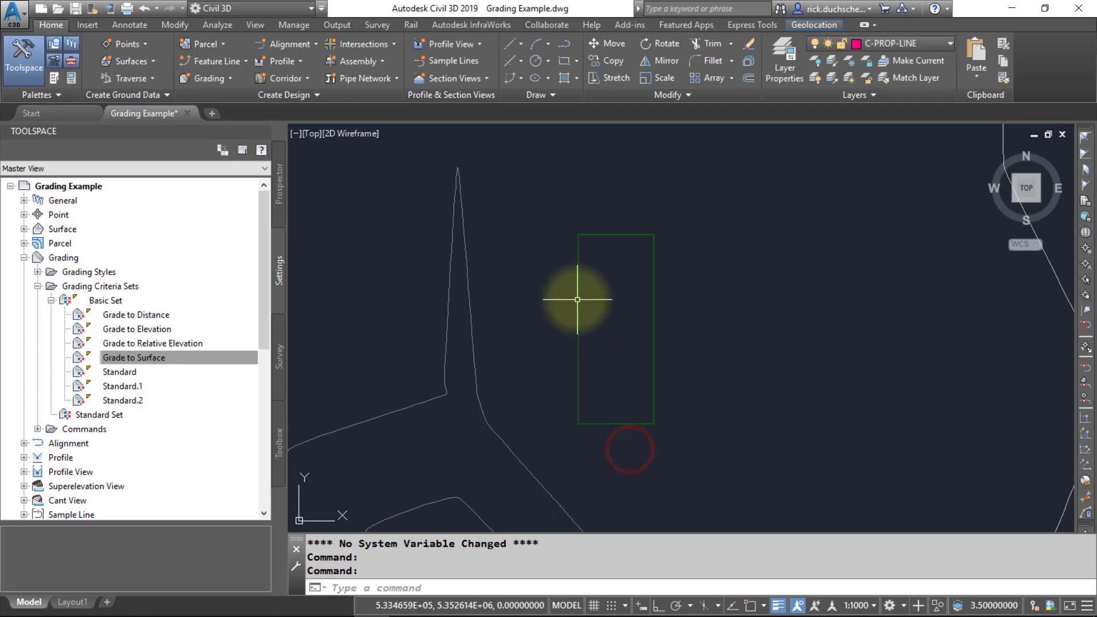
pyautogui.click(127, 313)
pyautogui.click(128, 328)
pyautogui.click(126, 343)
pyautogui.click(127, 357)
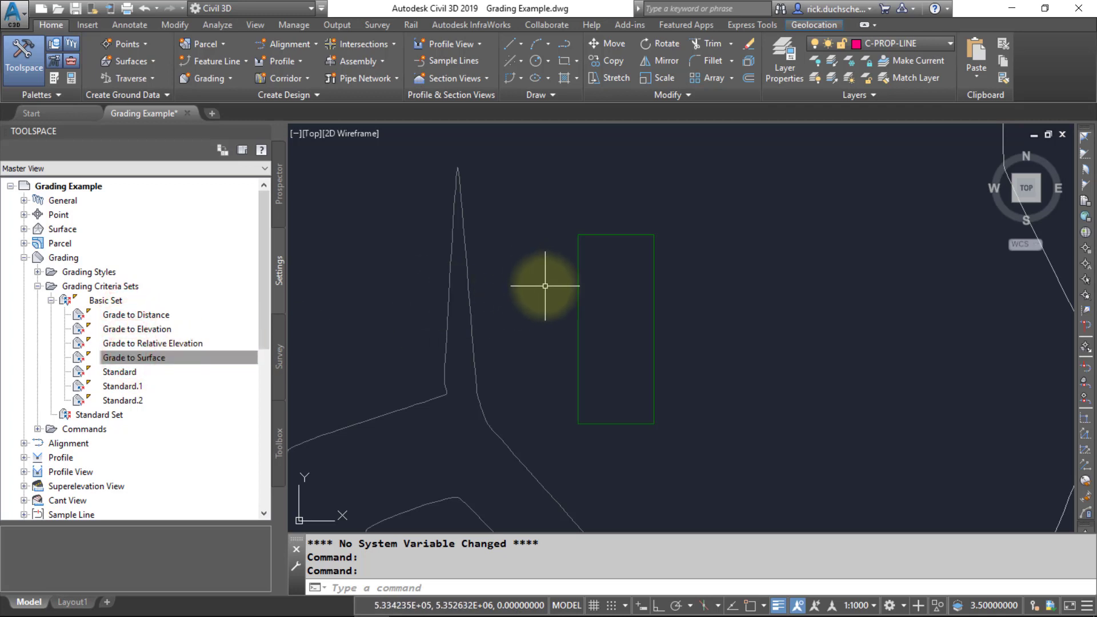
pyautogui.moveTo(565, 298)
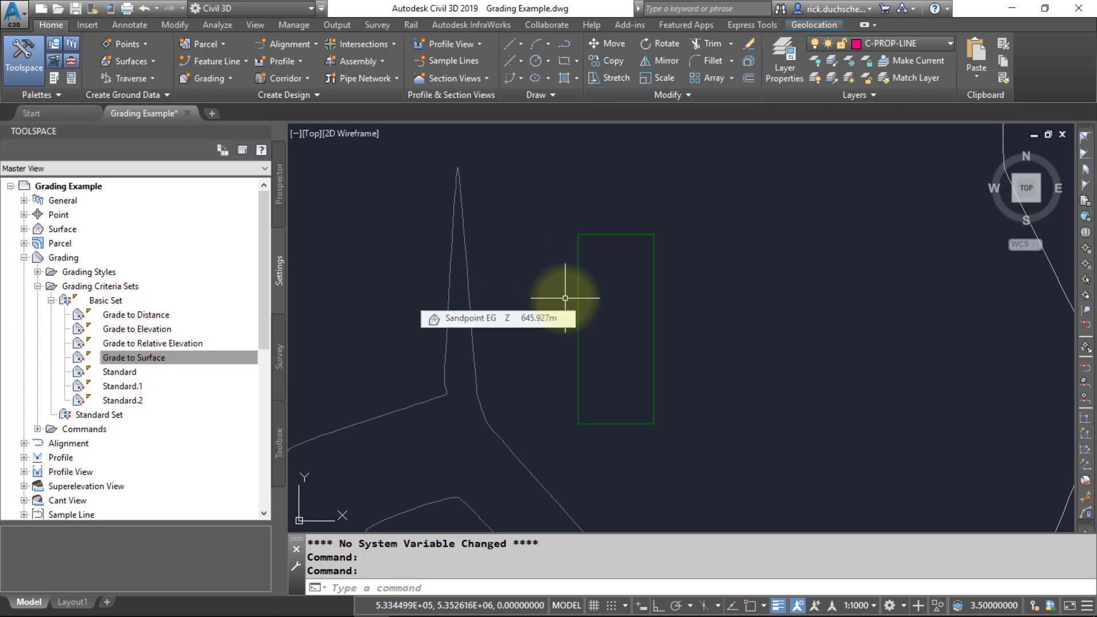